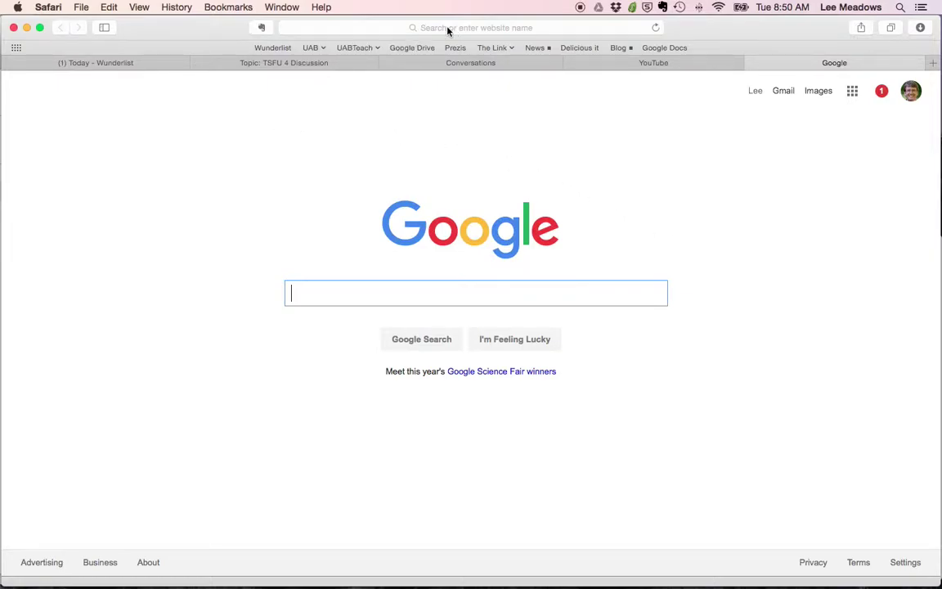
- Load the UAB library site and sign in via ezProxy to reach the Find e-Journal page
click(449, 29)
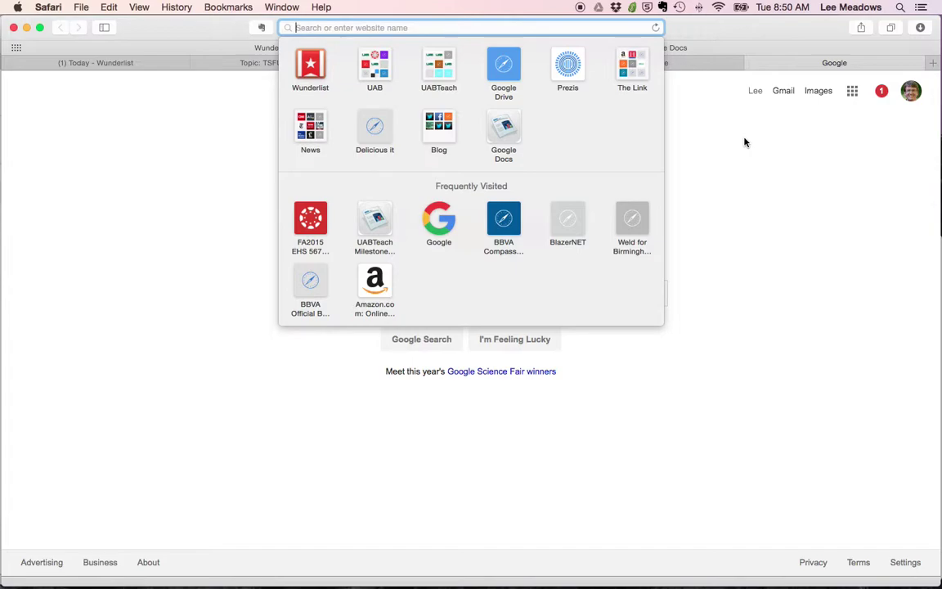
text(uab.edu)
key(Return)
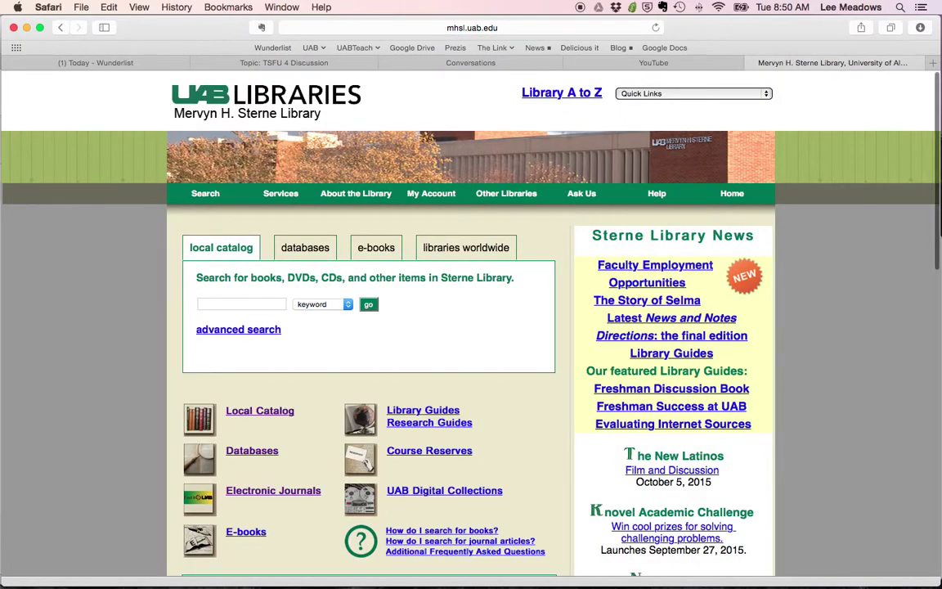
scroll(498, 372, down, 2)
click(267, 430)
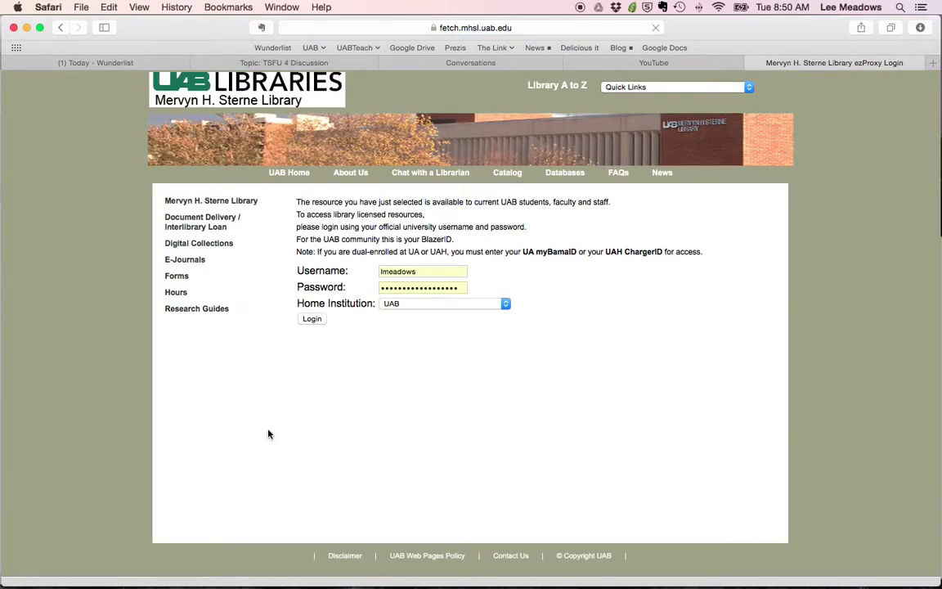
click(311, 320)
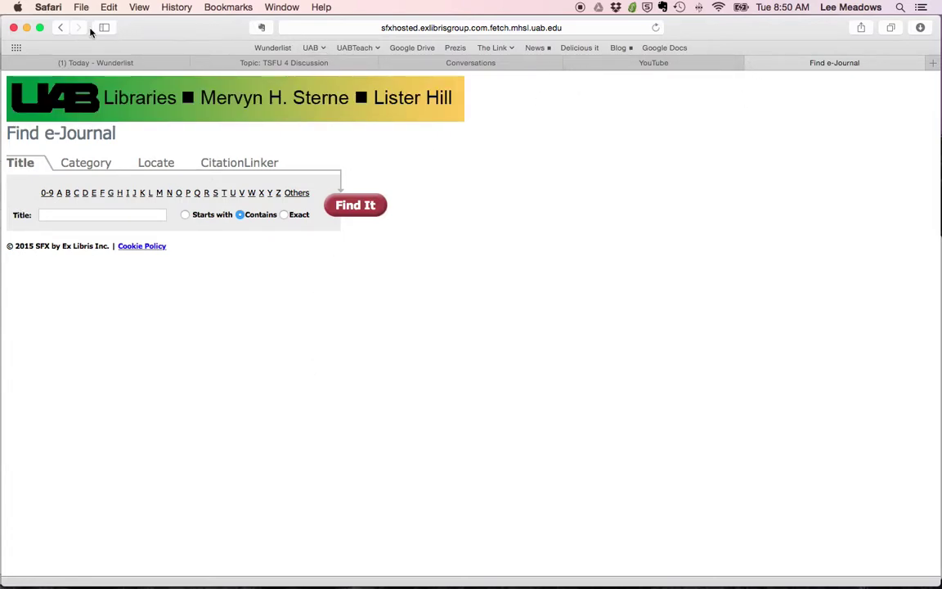
click(59, 29)
- From the library home page, open ERIC (EBSCO) in the databases starting with E
click(59, 30)
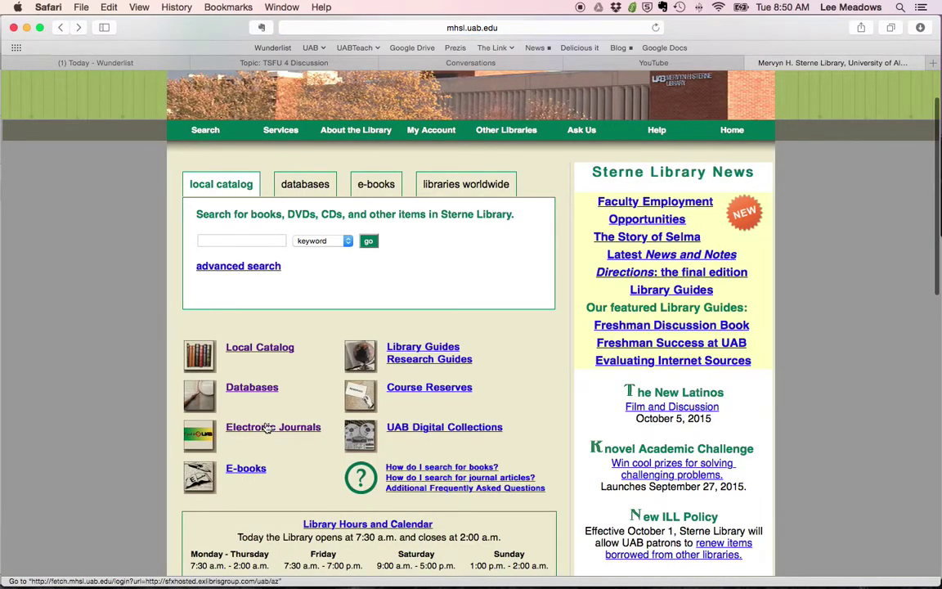
scroll(264, 433, down, 1)
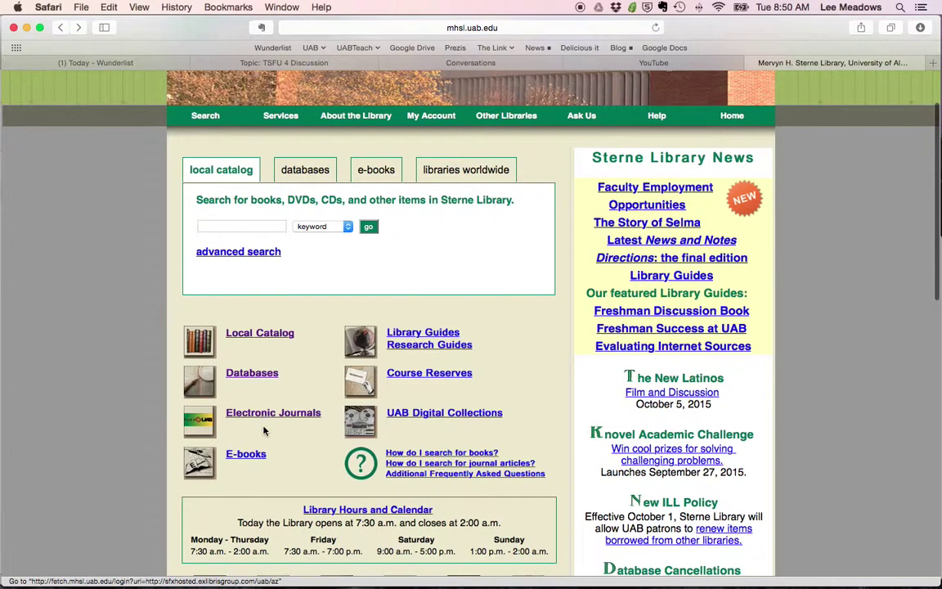
click(264, 378)
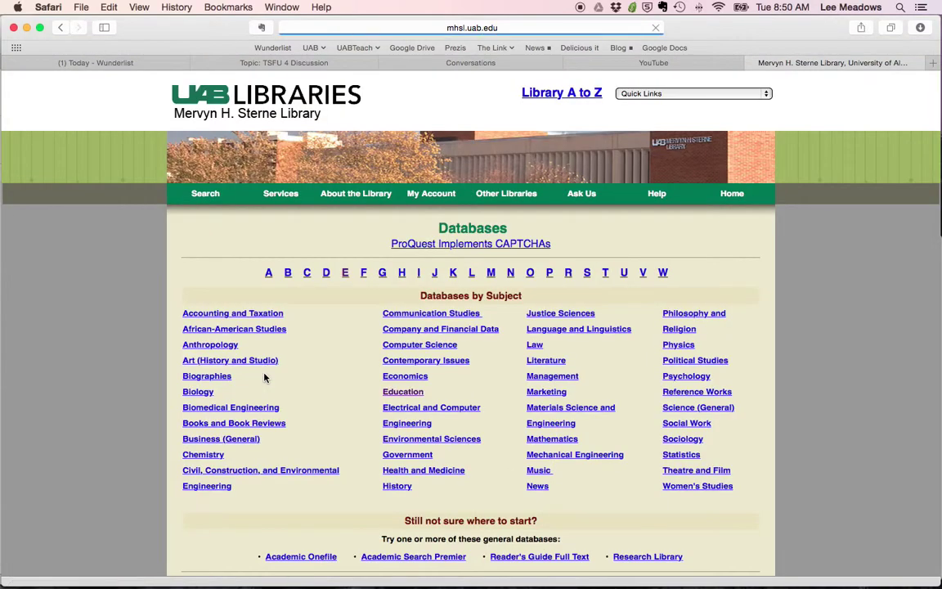
scroll(336, 349, down, 2)
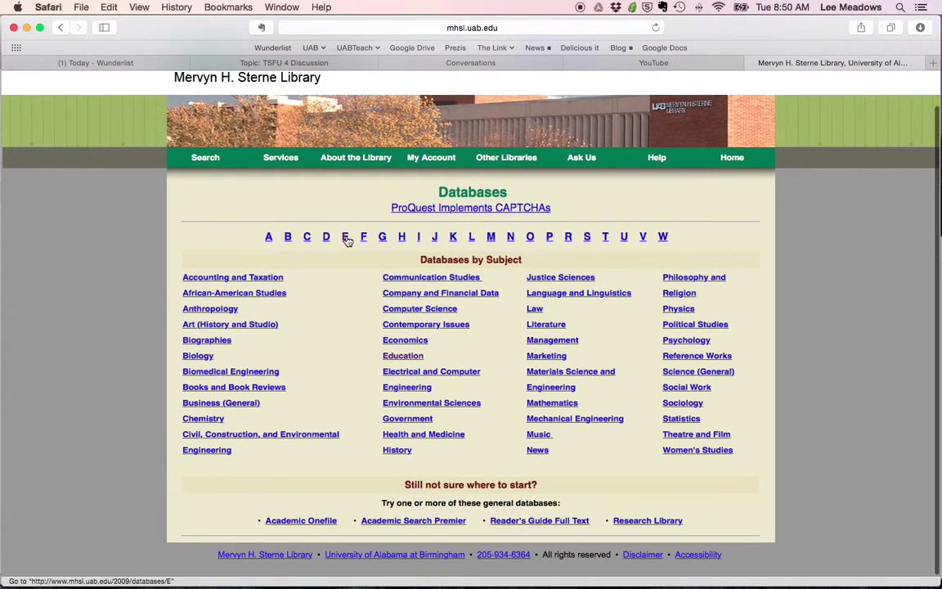
click(345, 238)
scroll(468, 349, down, 8)
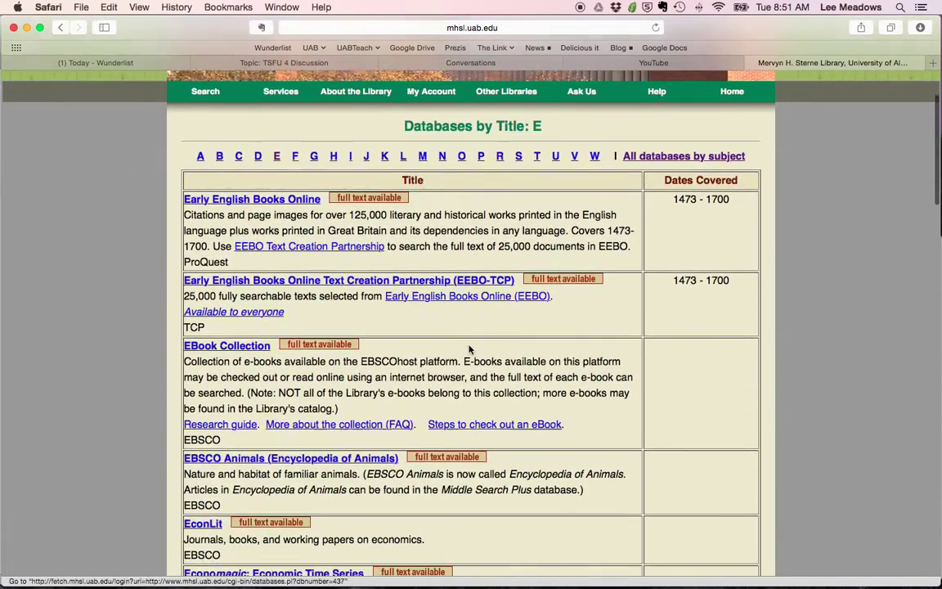
scroll(469, 349, down, 12)
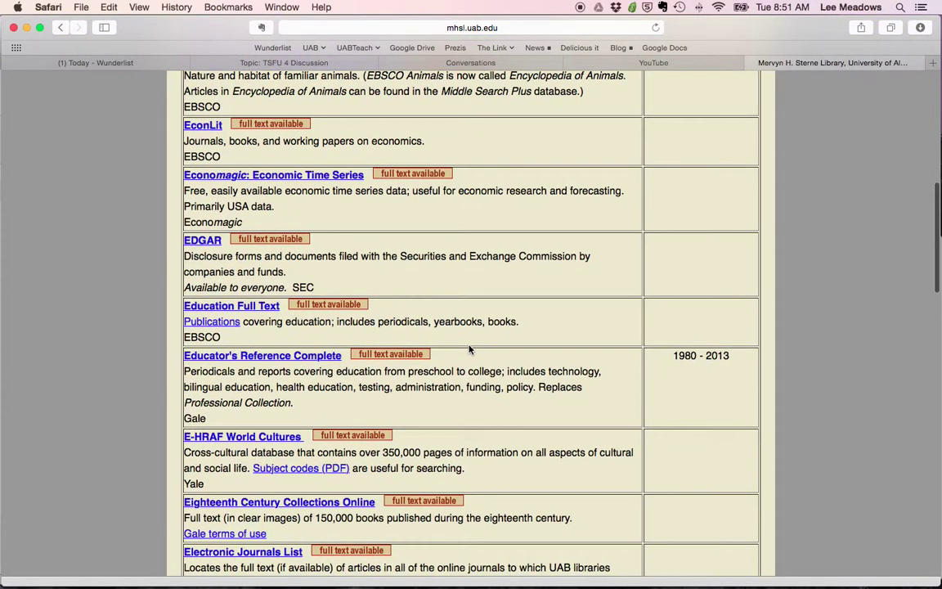
scroll(469, 349, down, 10)
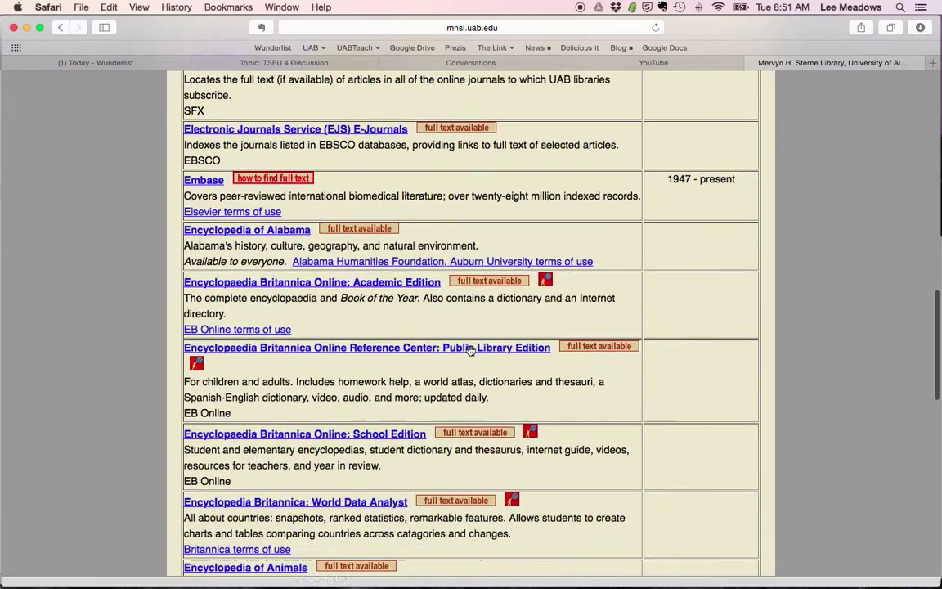
scroll(469, 349, down, 15)
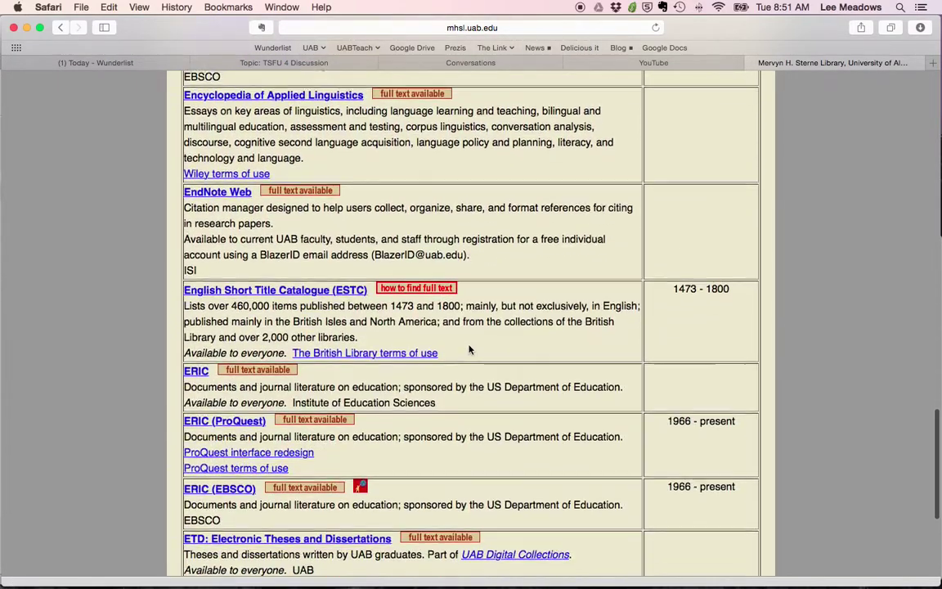
scroll(469, 349, down, 2)
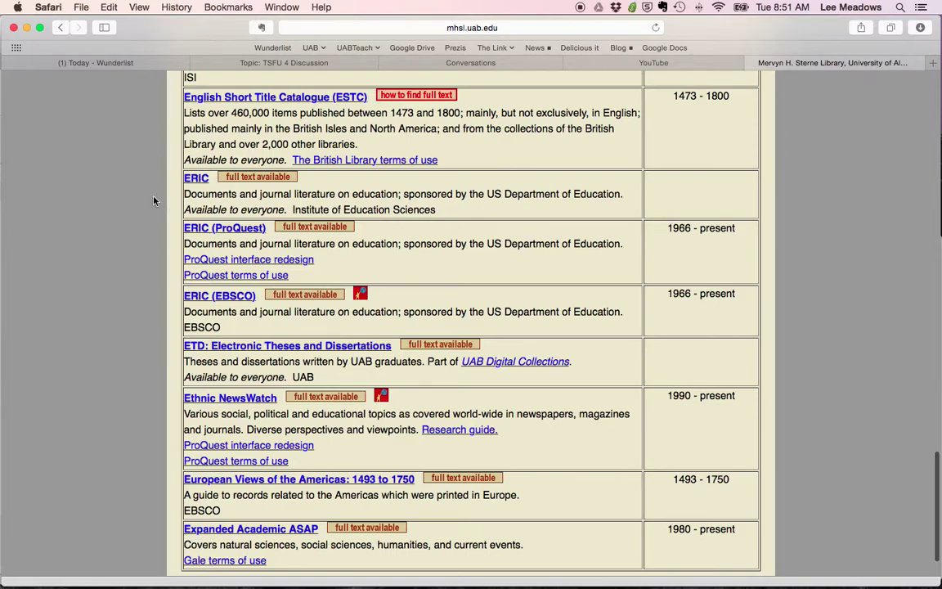
scroll(150, 215, down, 1)
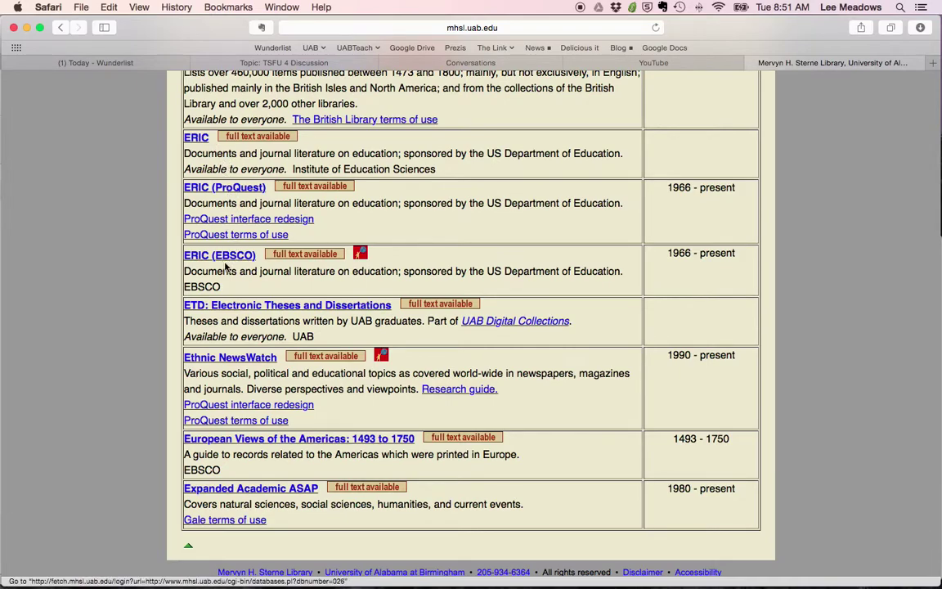
click(229, 258)
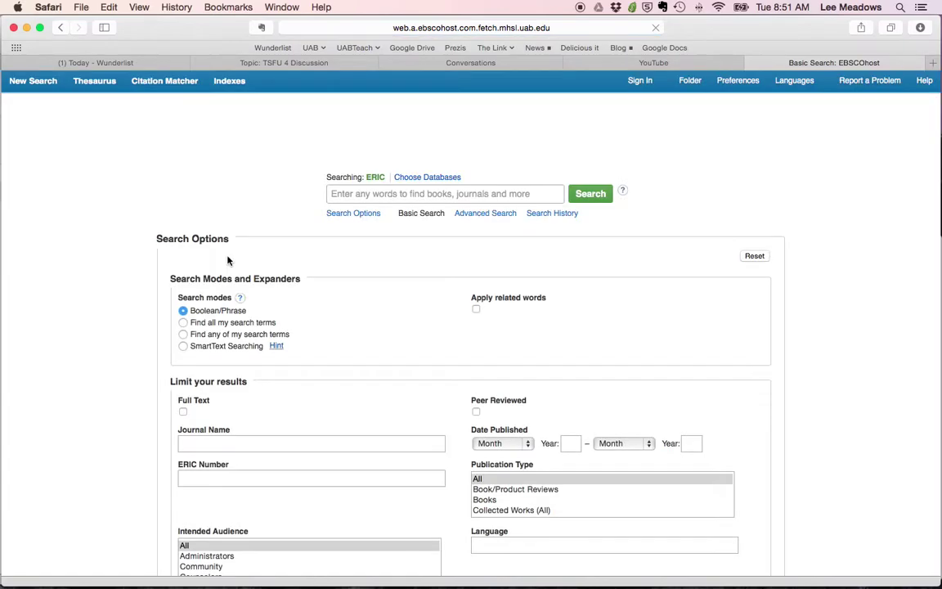
- Search ERIC for 'science conceptual change', correcting the 'sciecne' typo
scroll(308, 260, down, 2)
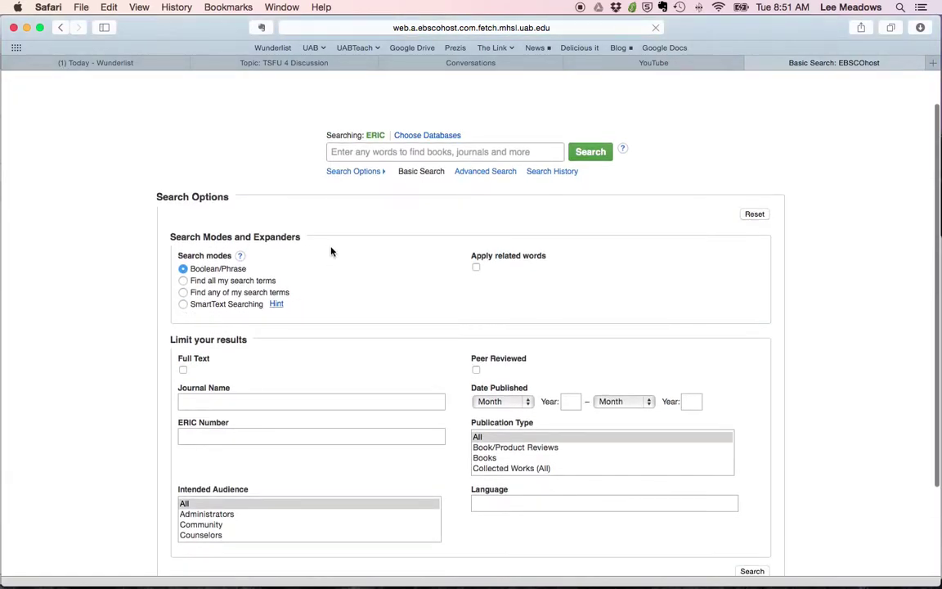
click(368, 152)
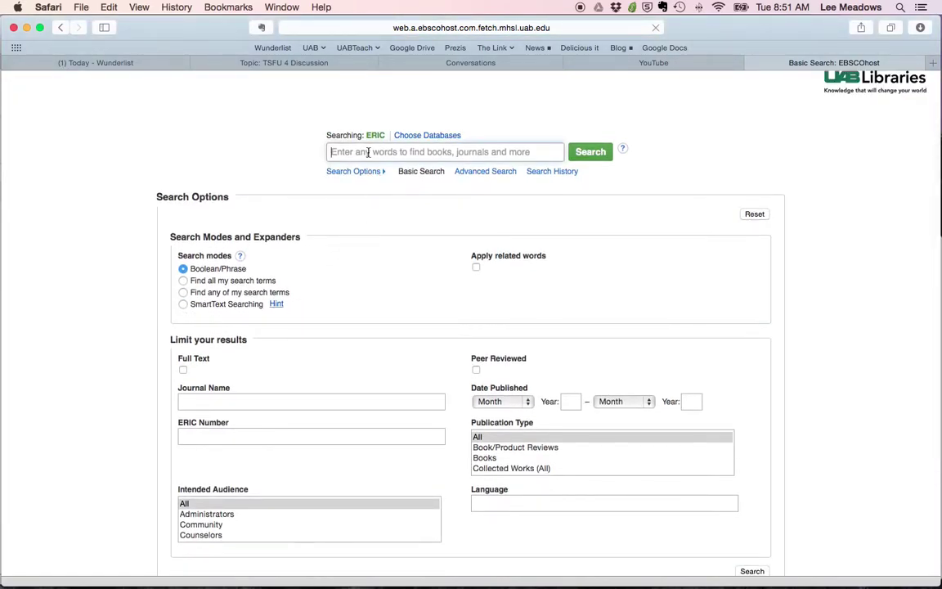
text(sciecne)
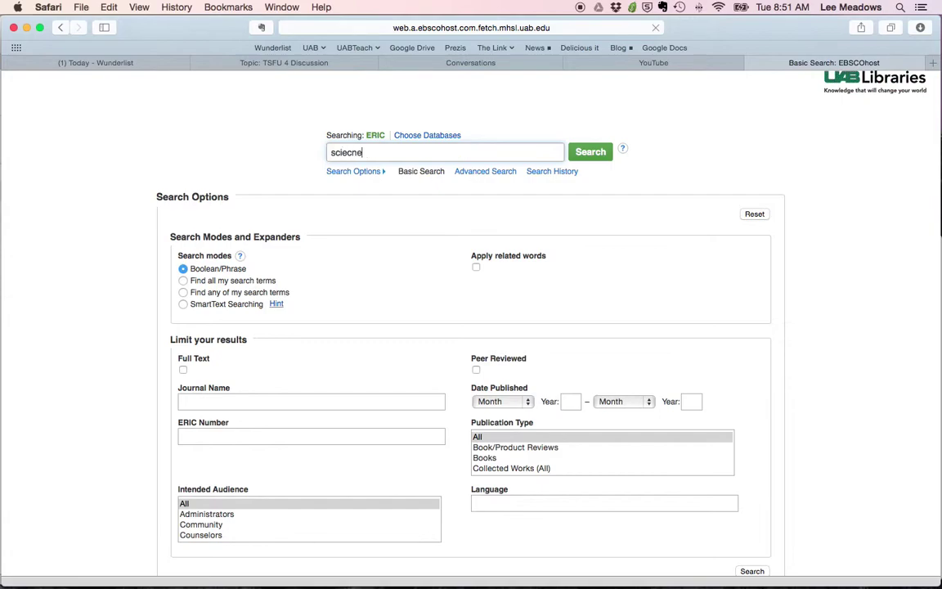
key(BackSpace)
key(BackSpace)
key(BackSpace)
text(nce conceptual change)
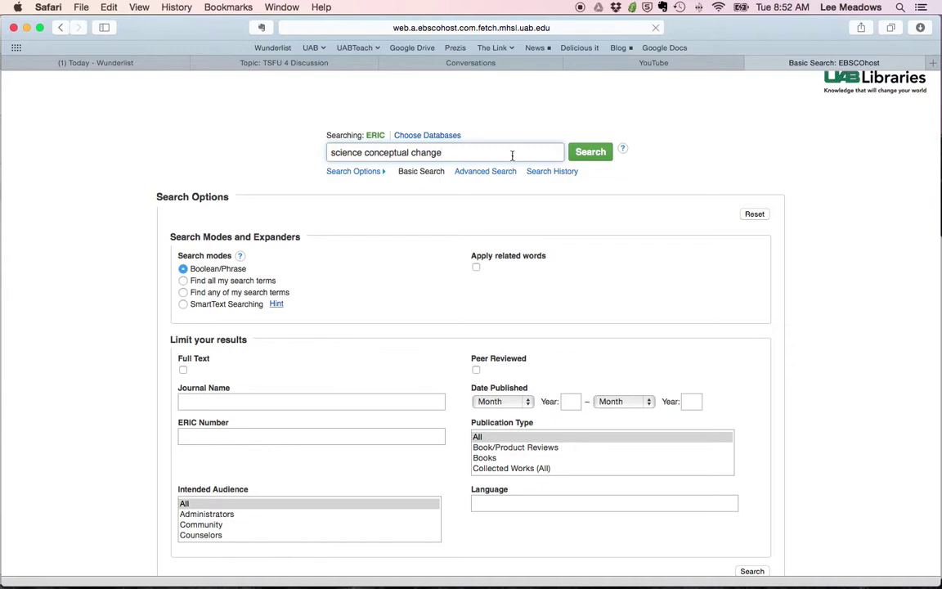
click(596, 153)
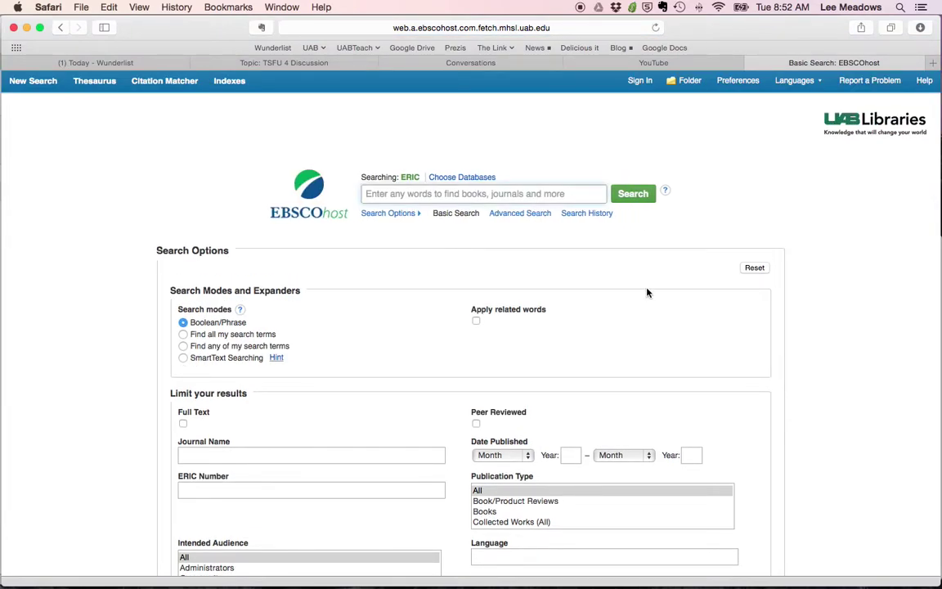
- Re-enter 'science conceptual change' and search, returning 216 ERIC results
scroll(647, 292, down, 3)
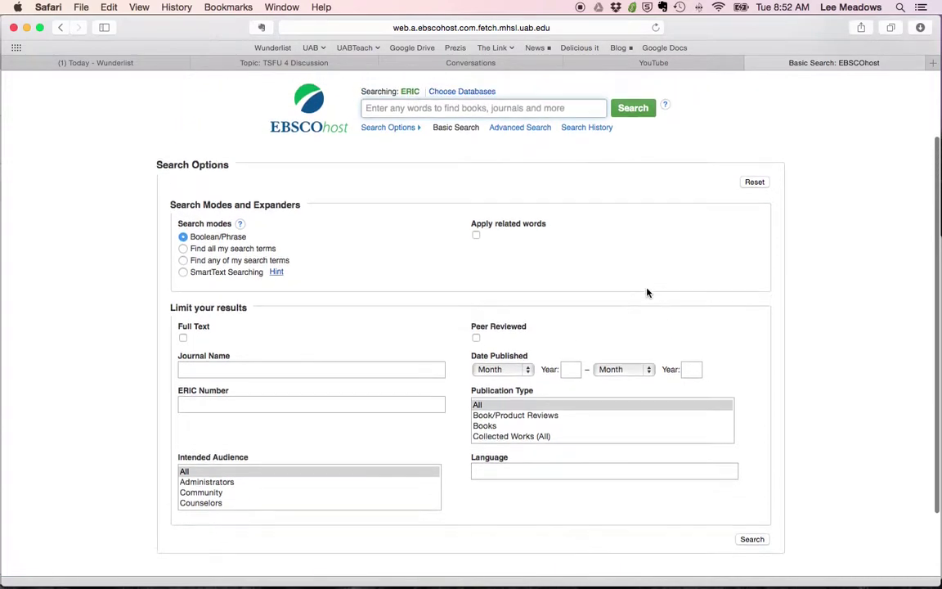
scroll(572, 204, down, 3)
scroll(508, 223, up, 10)
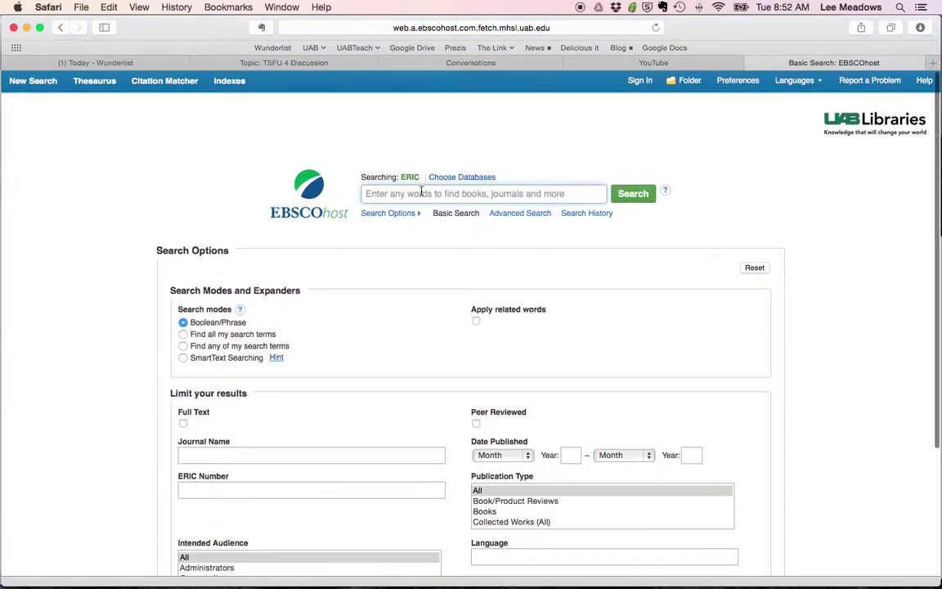
click(421, 193)
text(sci)
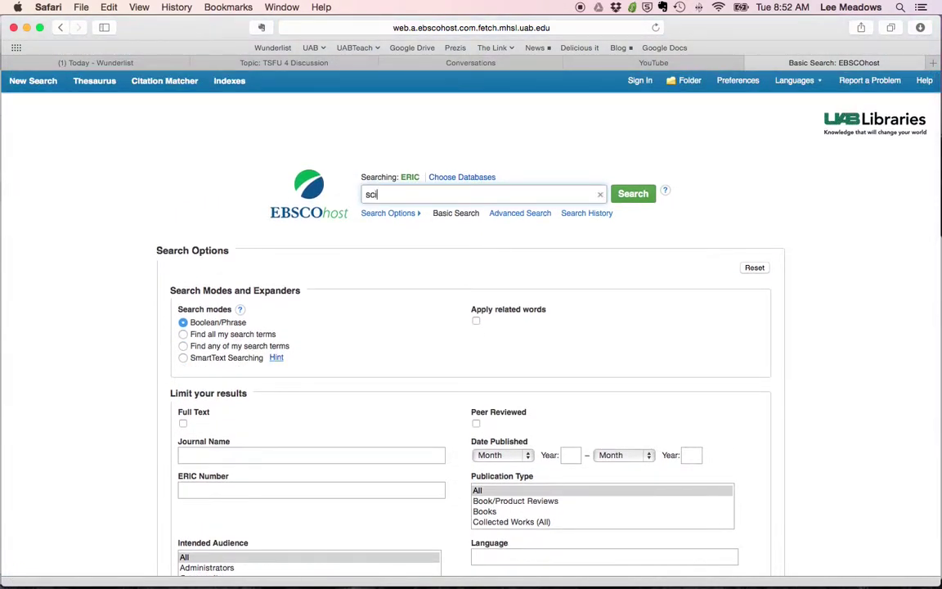
text(ence conceptu)
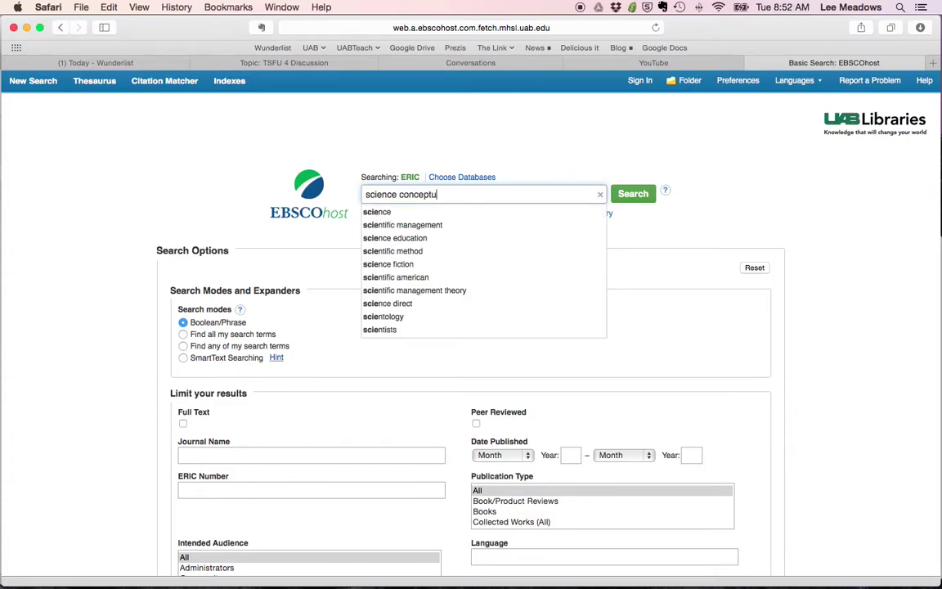
text(al chan)
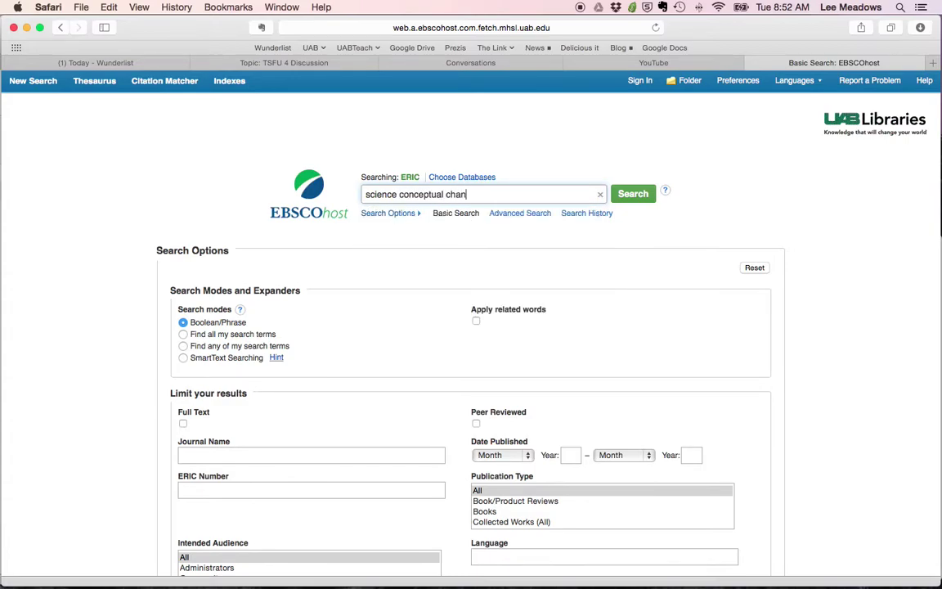
text(ge)
click(623, 195)
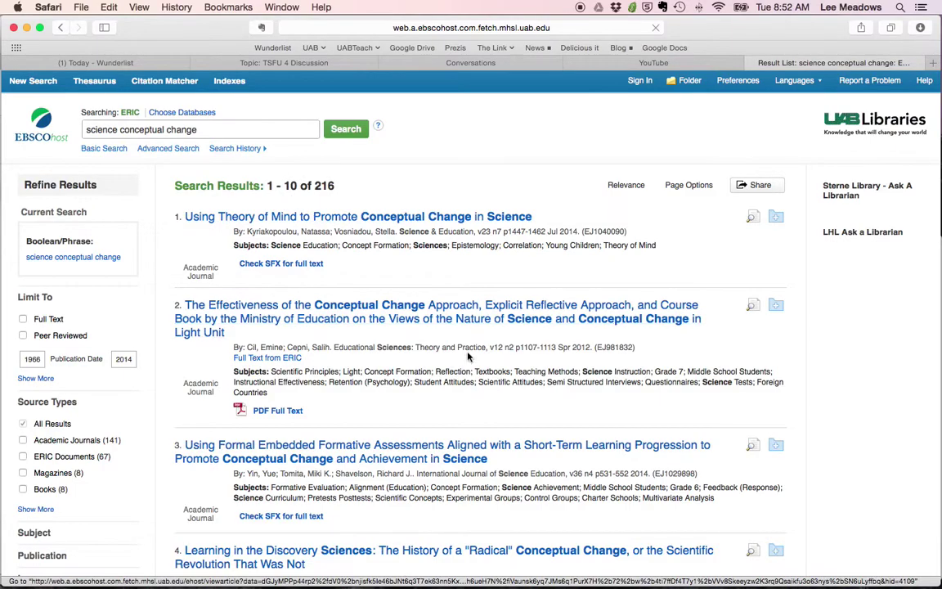
scroll(502, 404, down, 5)
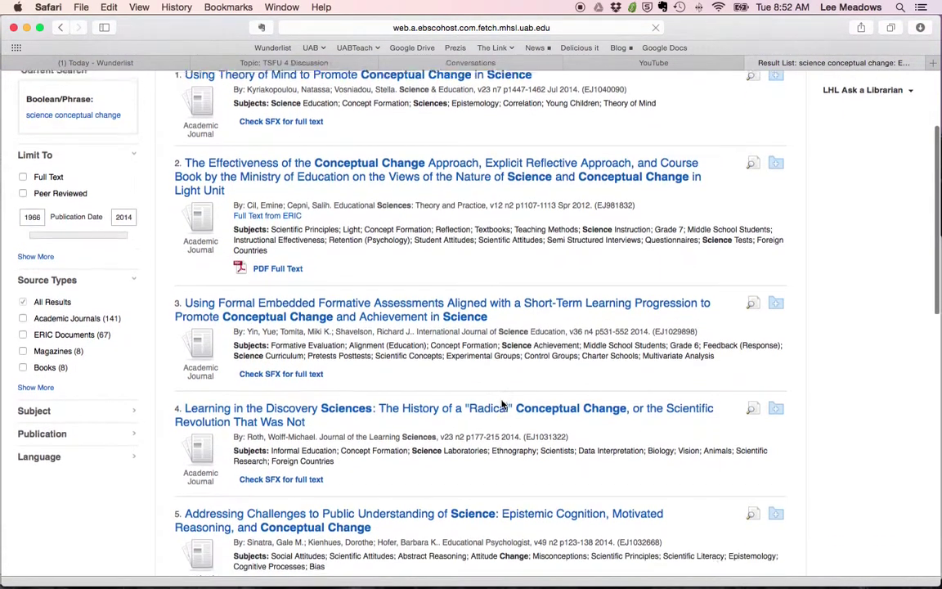
scroll(502, 400, down, 3)
scroll(502, 402, up, 1)
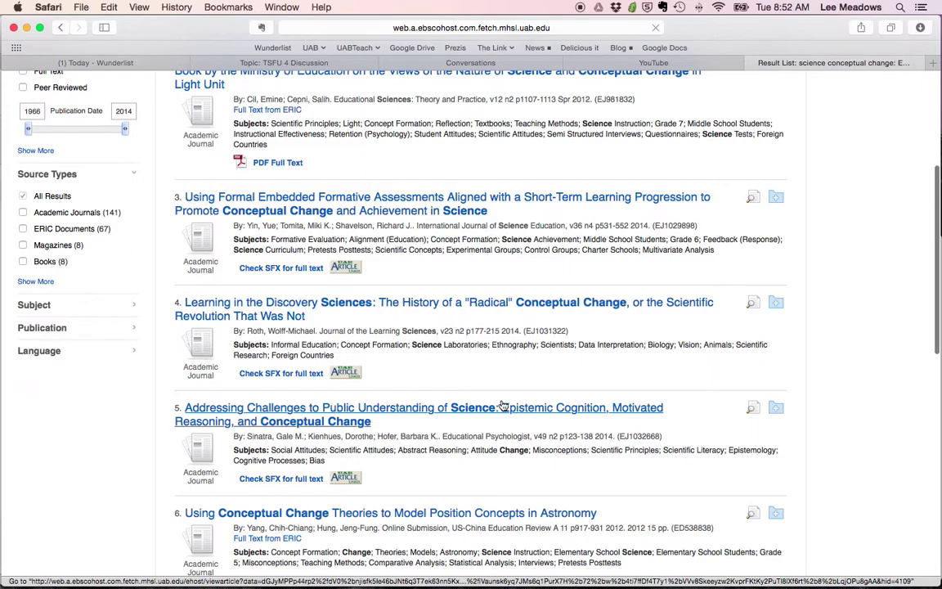
scroll(503, 403, down, 2)
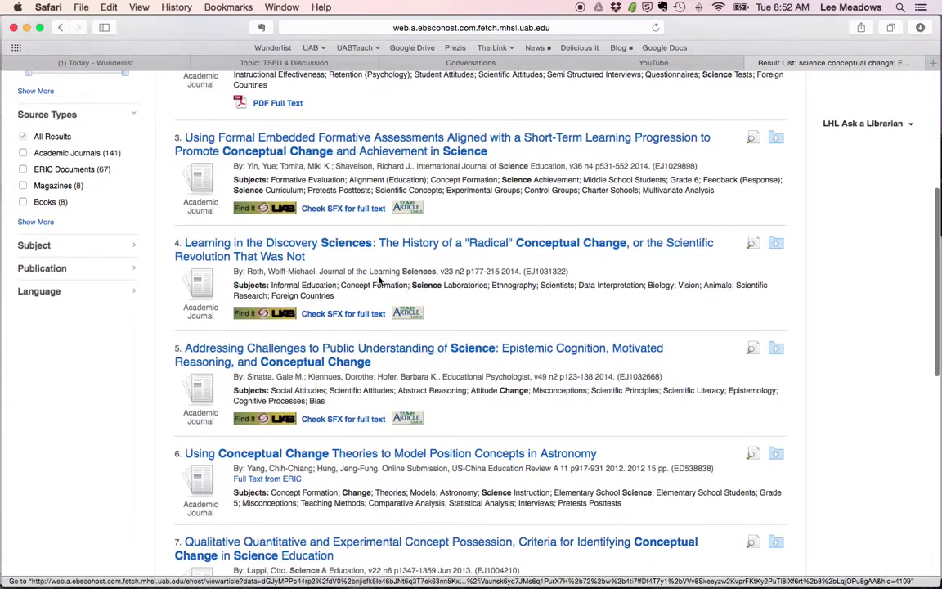
scroll(403, 272, down, 7)
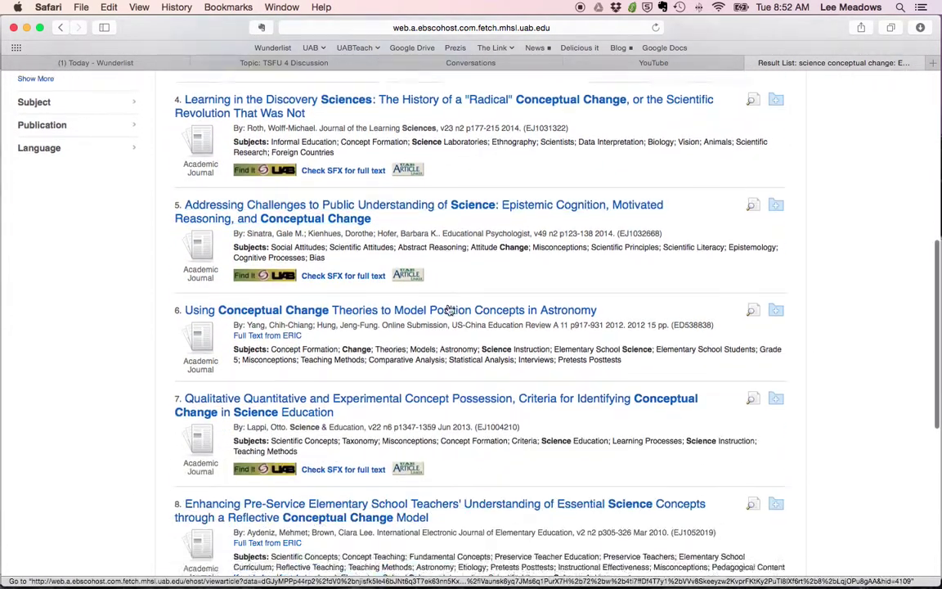
scroll(449, 309, down, 1)
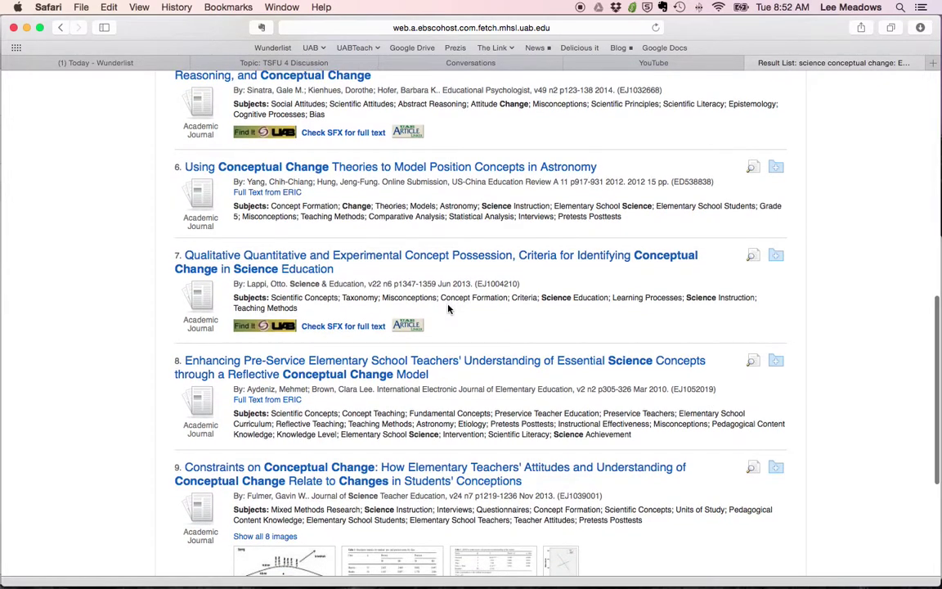
scroll(448, 309, down, 6)
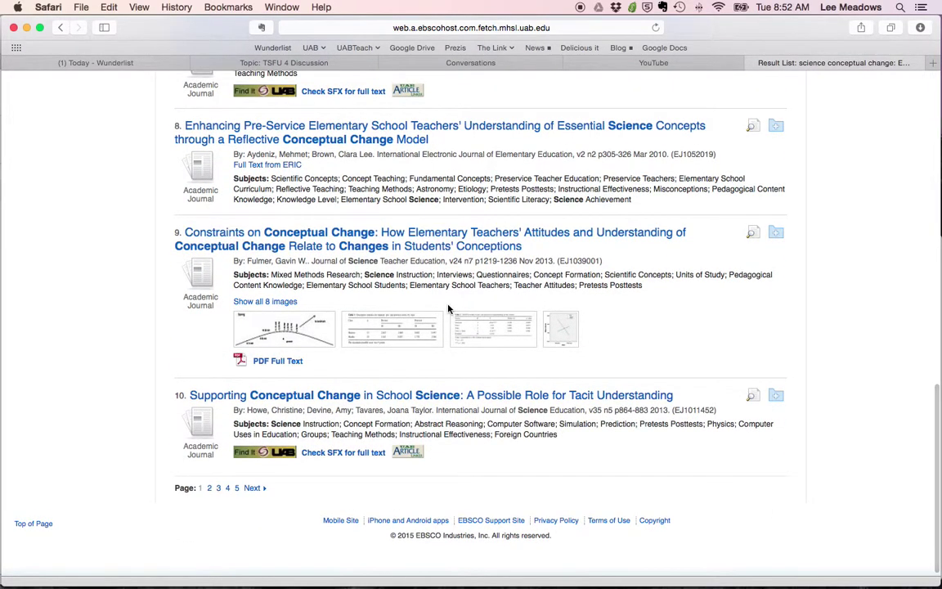
scroll(448, 310, up, 15)
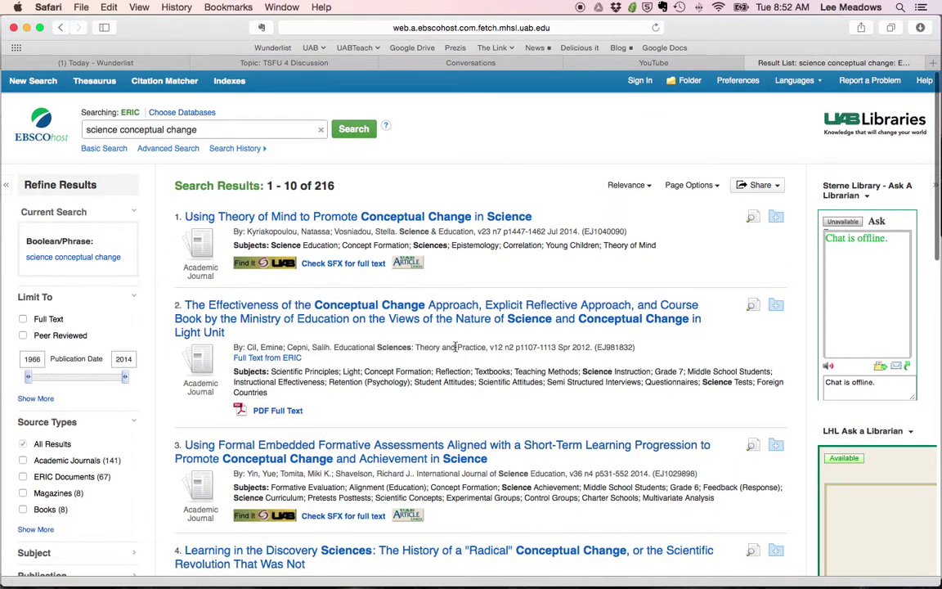
scroll(462, 358, down, 1)
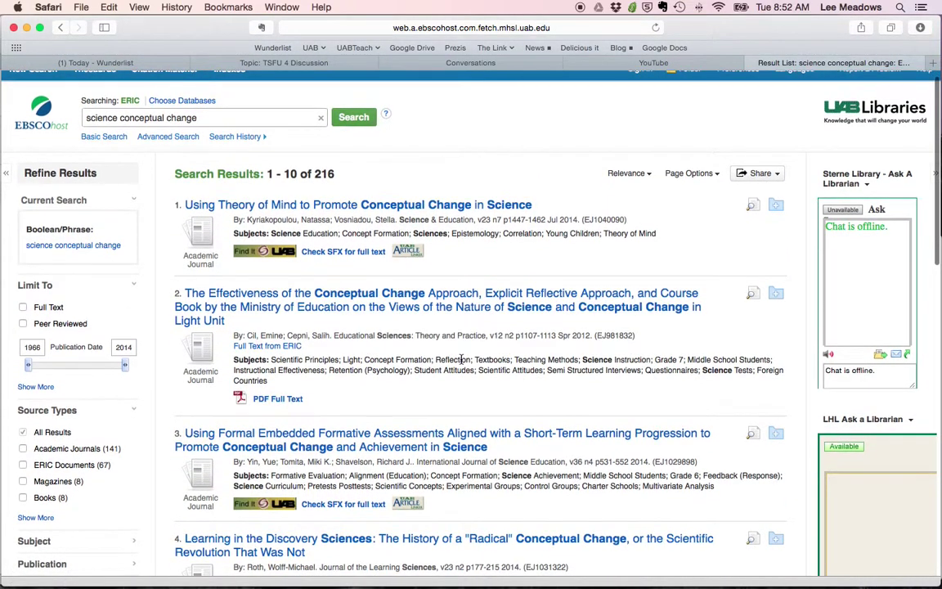
scroll(462, 360, down, 5)
scroll(462, 363, up, 4)
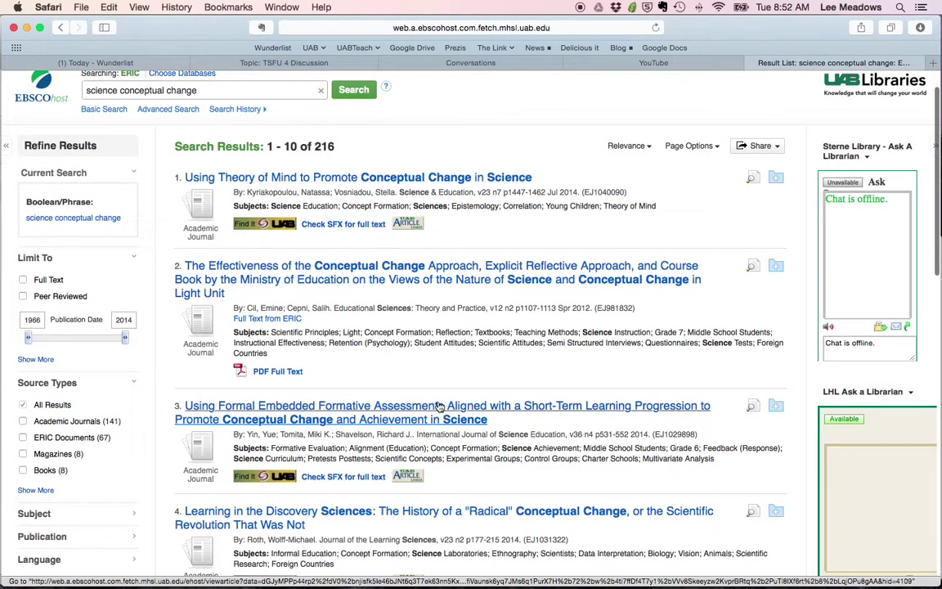
scroll(394, 360, up, 2)
- In Advanced Search, add 'science scope' as a second AND term, giving 2 results
click(166, 149)
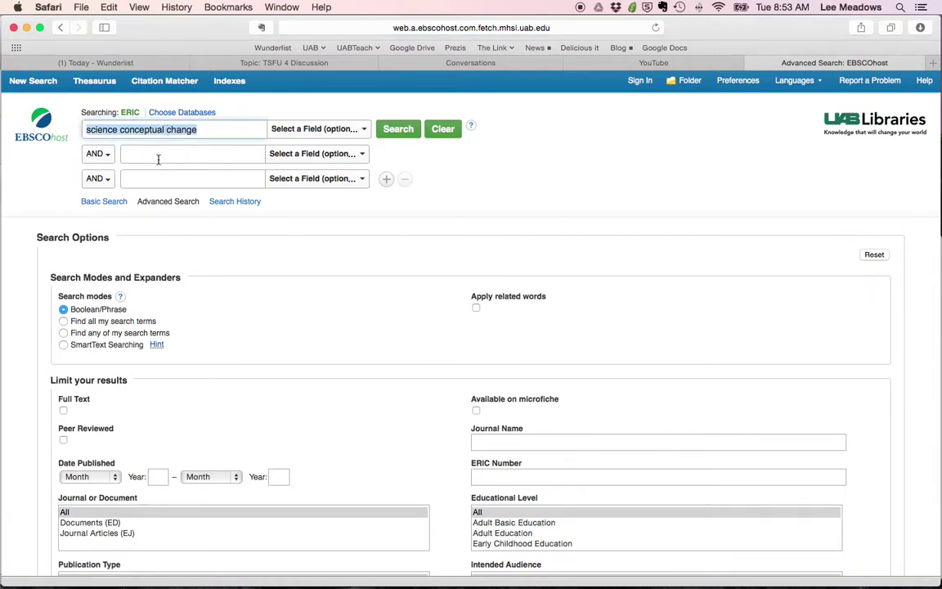
click(127, 156)
text(sci)
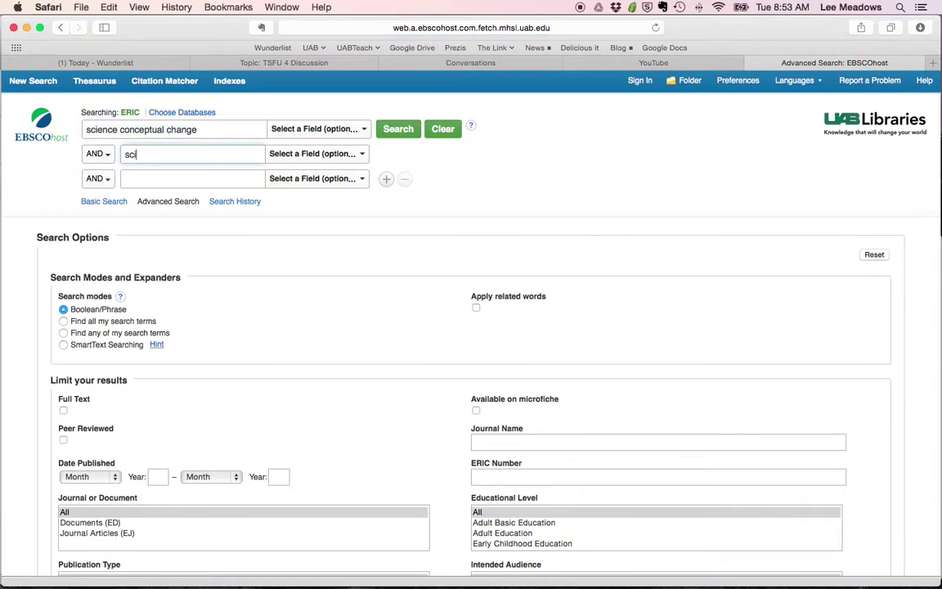
text(ence )
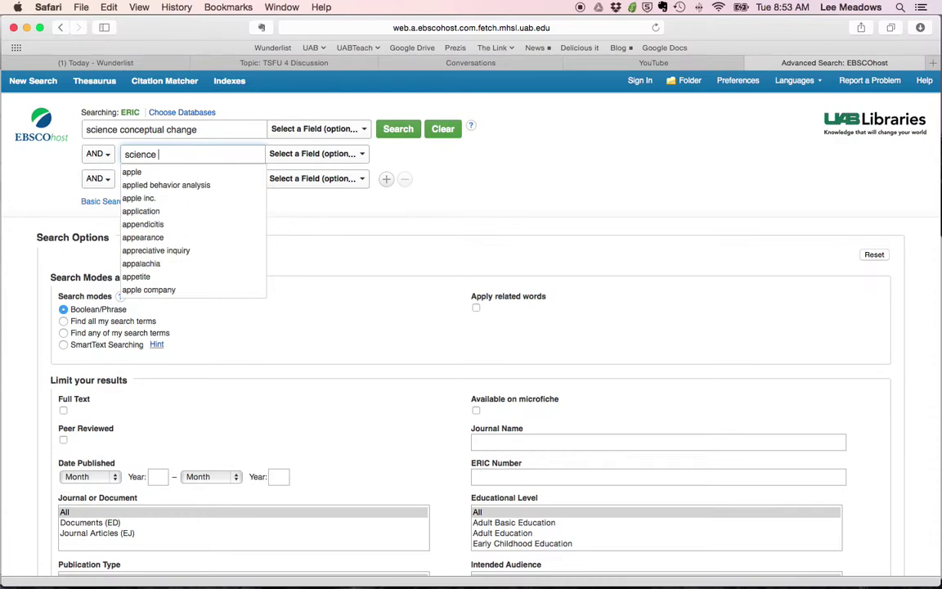
text(scop)
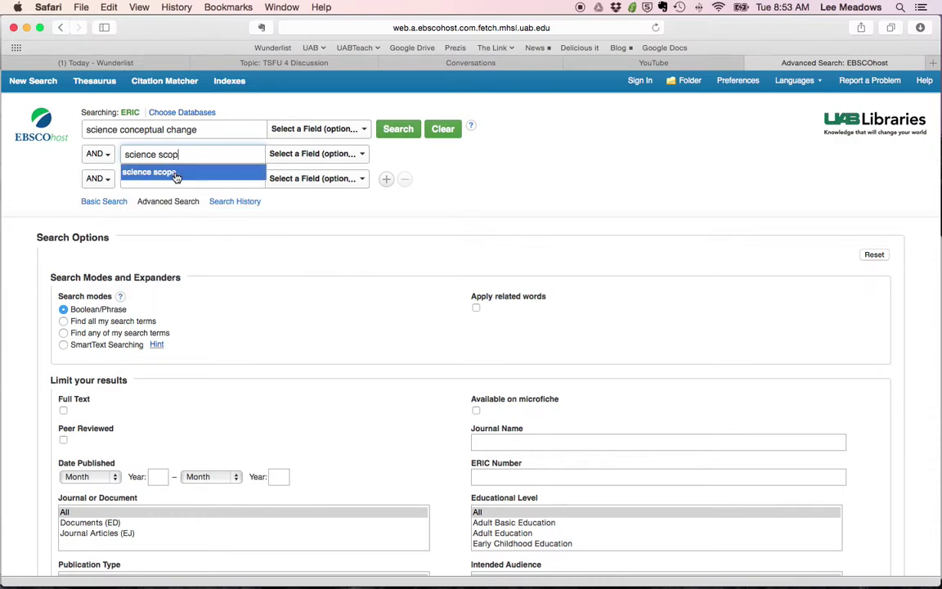
key(Return)
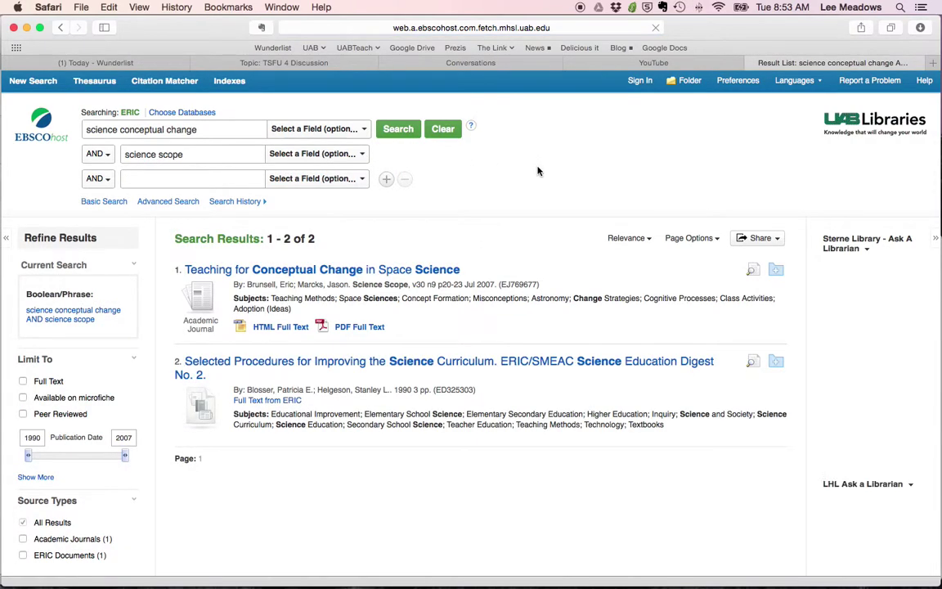
scroll(542, 475, down, 2)
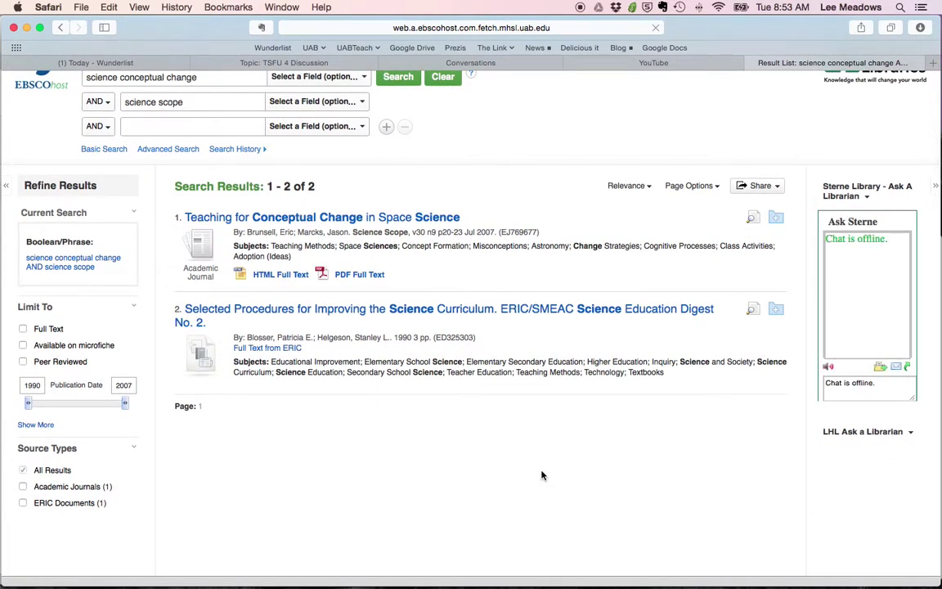
scroll(542, 474, up, 2)
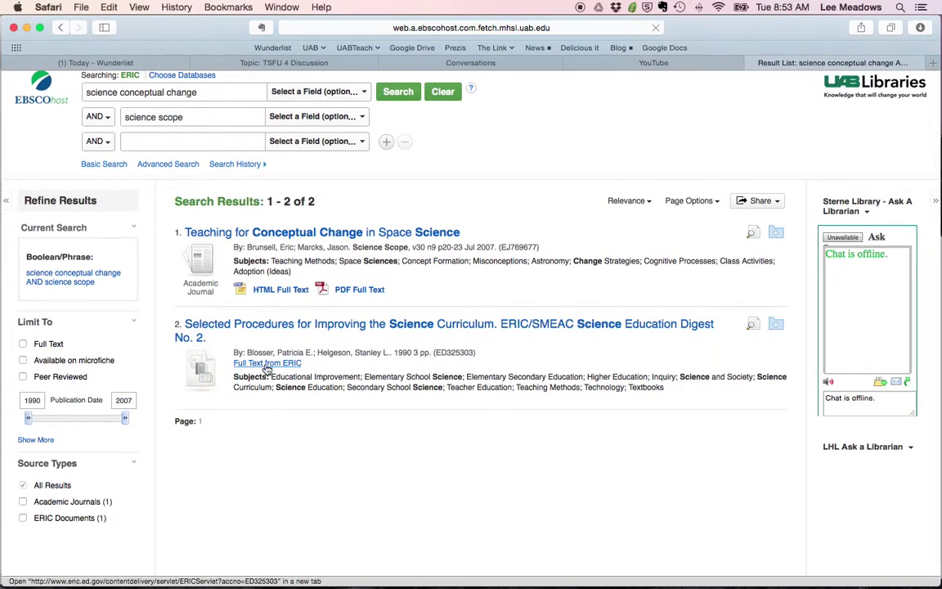
scroll(437, 285, up, 2)
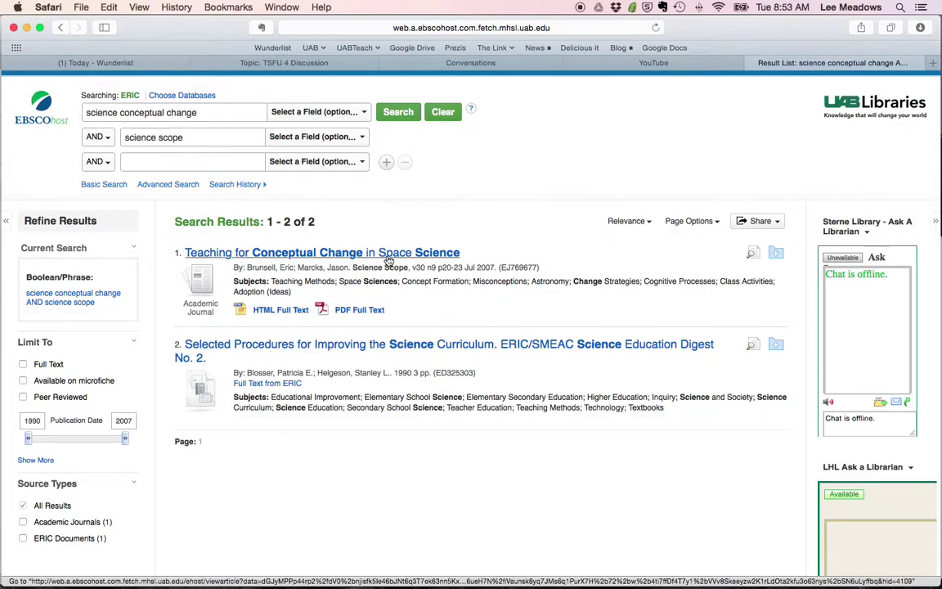
- Open the PDF of 'Teaching for Conceptual Change in Space Science' and read through it
click(343, 313)
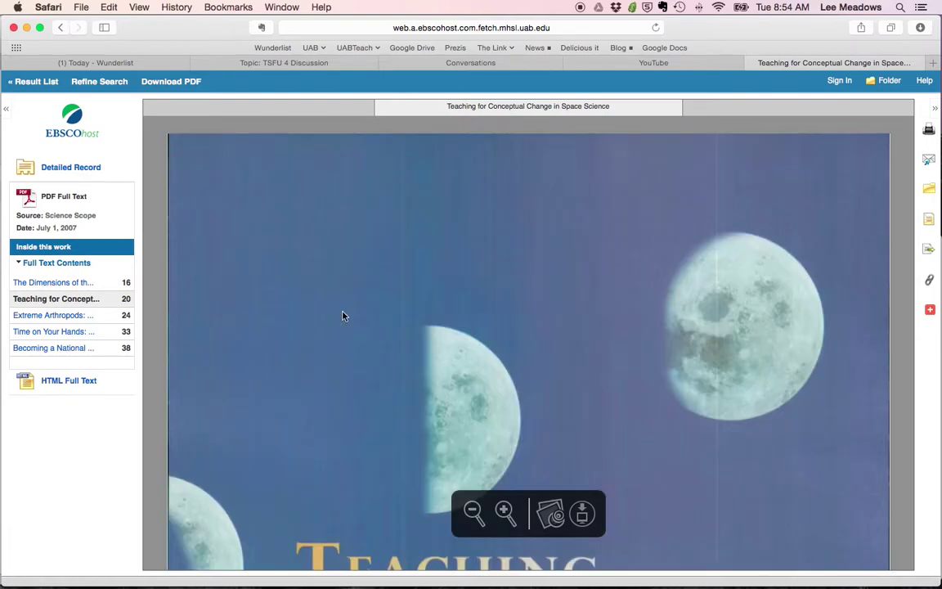
scroll(387, 345, down, 3)
scroll(387, 345, down, 15)
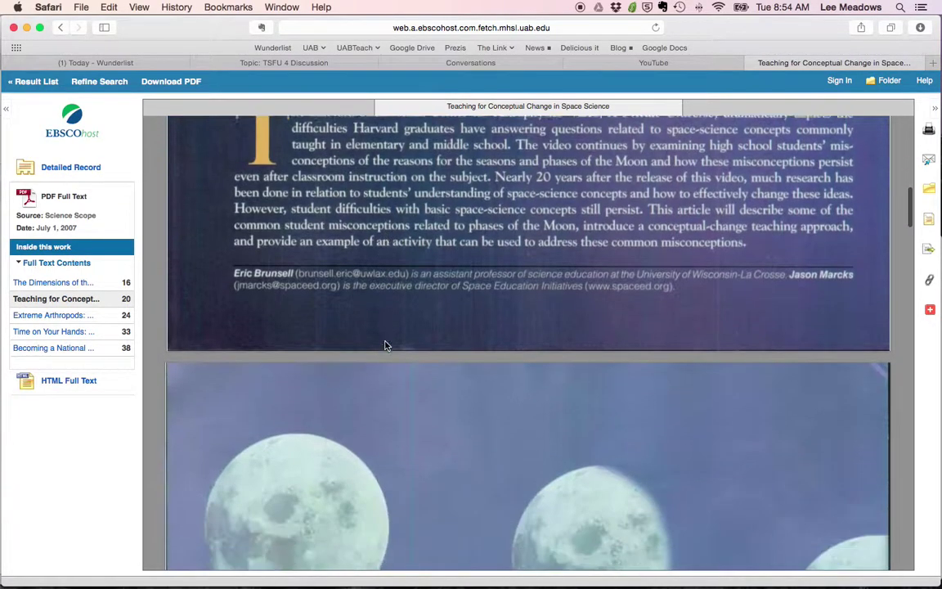
scroll(387, 345, down, 10)
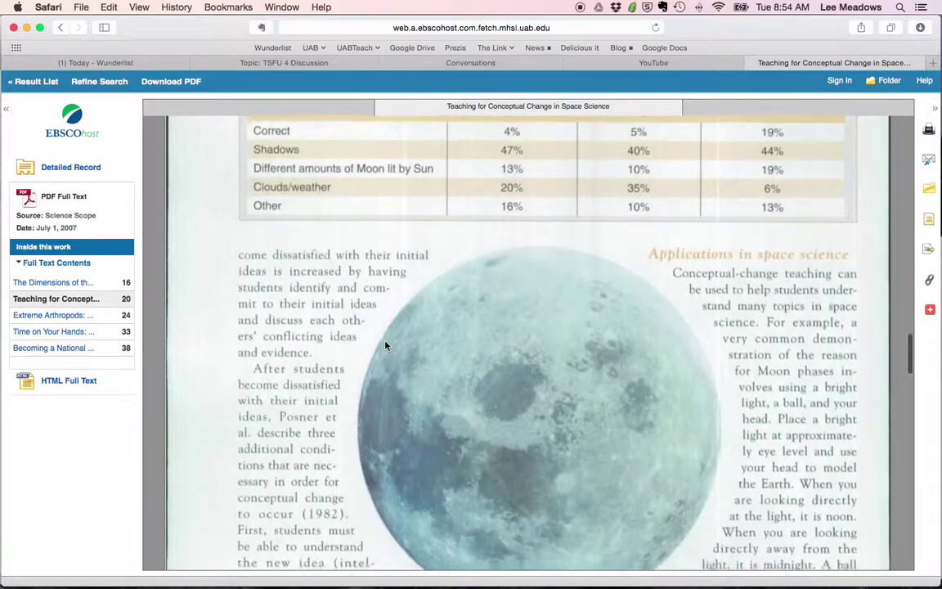